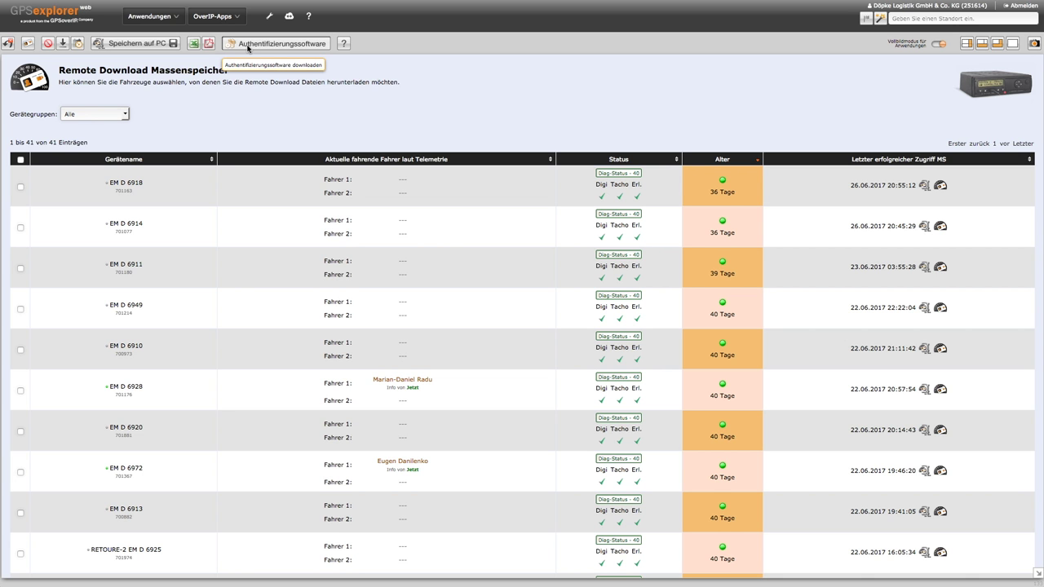
- Download the authentication software for the remote download and close its download window
left_click(248, 48)
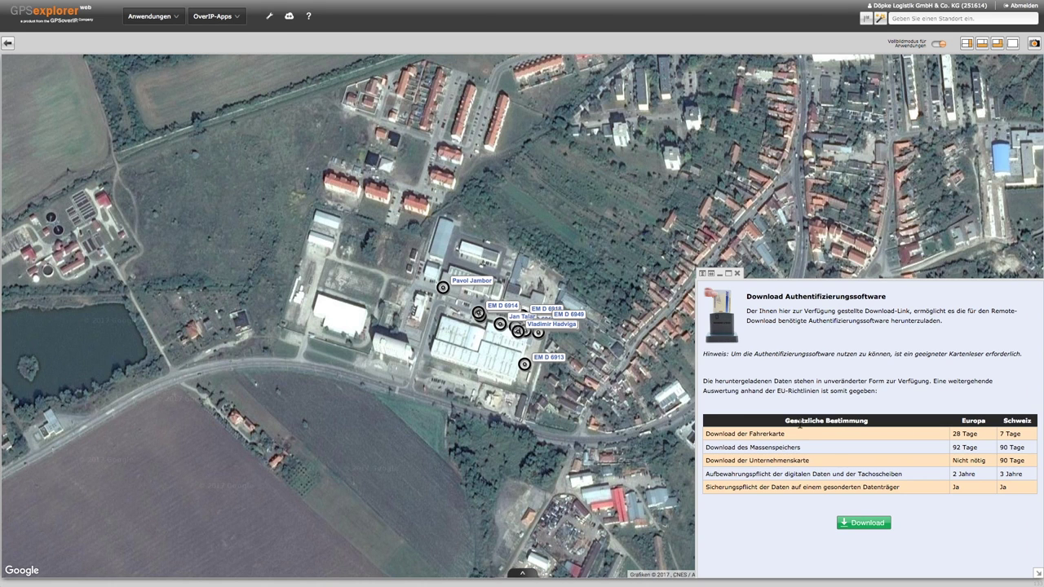
left_click(865, 523)
left_click(737, 273)
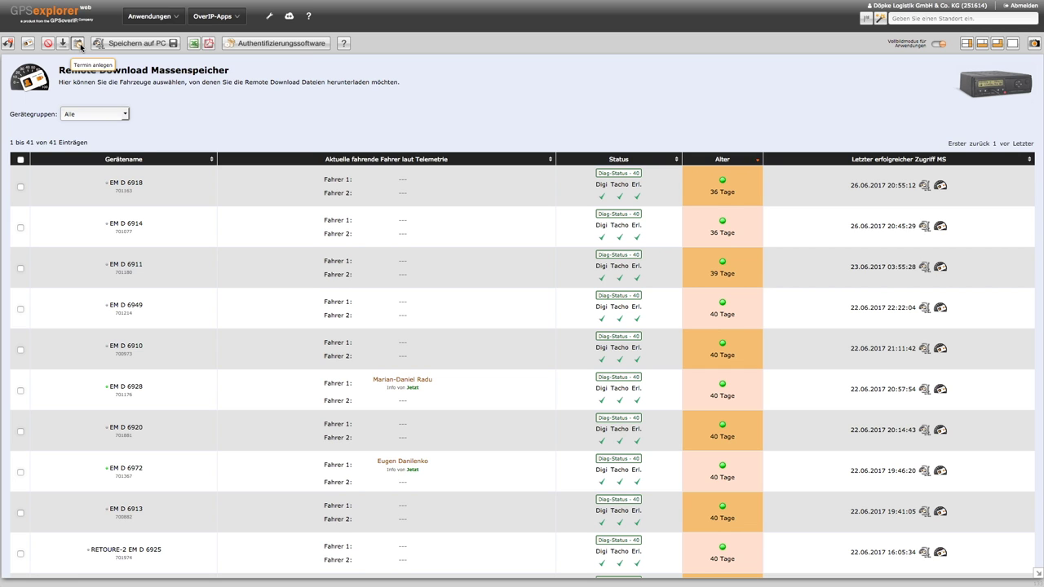
- Create a new calendar appointment of type "Massenspeicher & Fahrerkarten abrufen" from the Remote Download Massenspeicher page
left_click(79, 44)
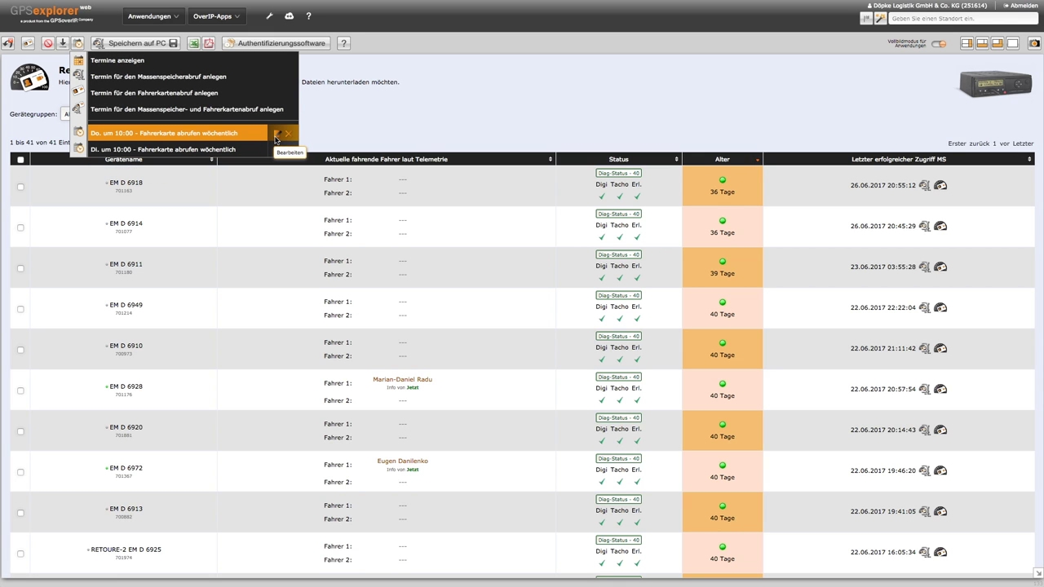
left_click(159, 96)
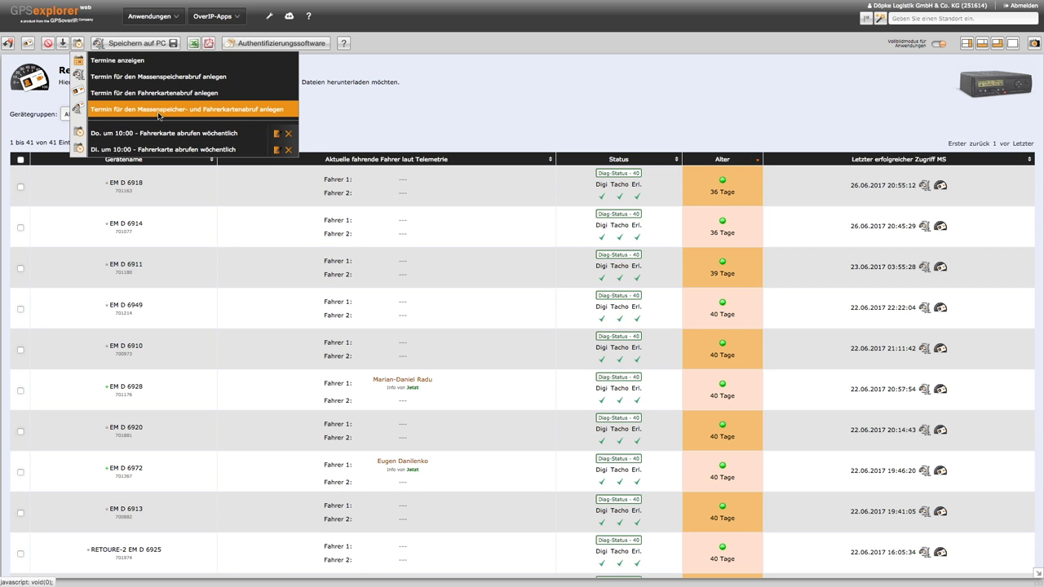
left_click(115, 113)
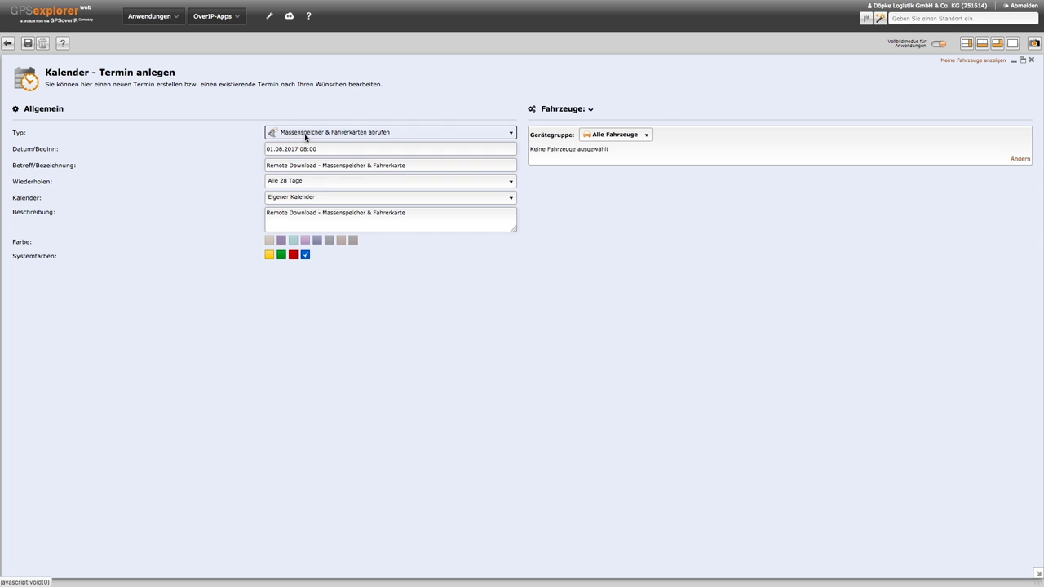
left_click(510, 135)
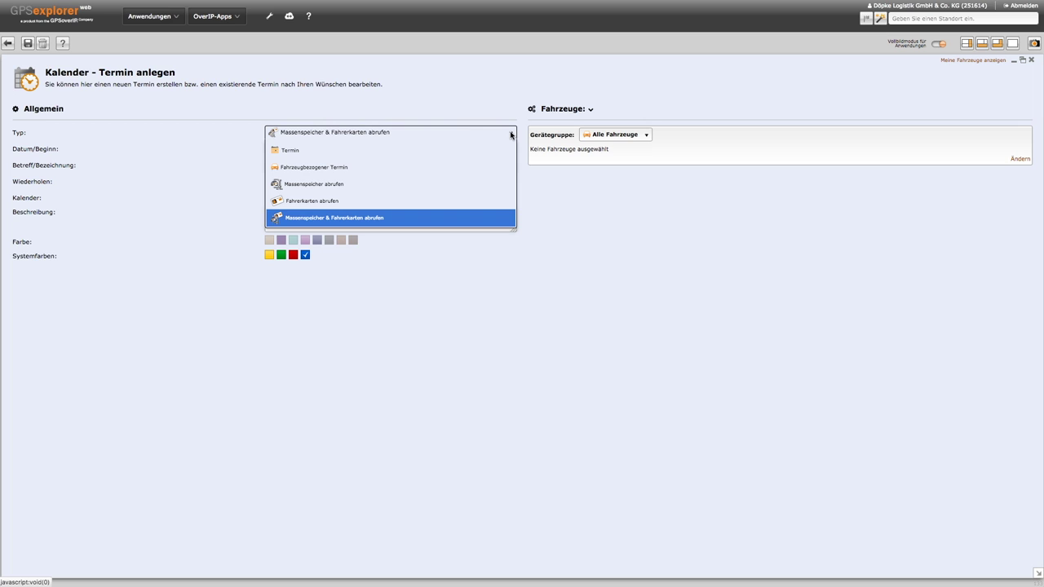
left_click(358, 217)
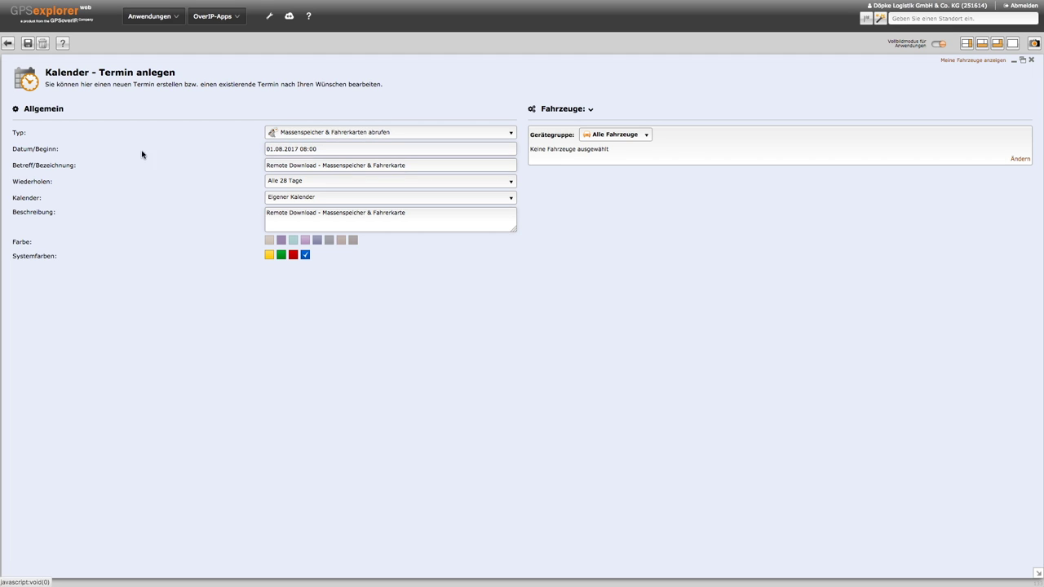
- Set the appointment's start to 15.08.2017 at 12:00
left_click(337, 150)
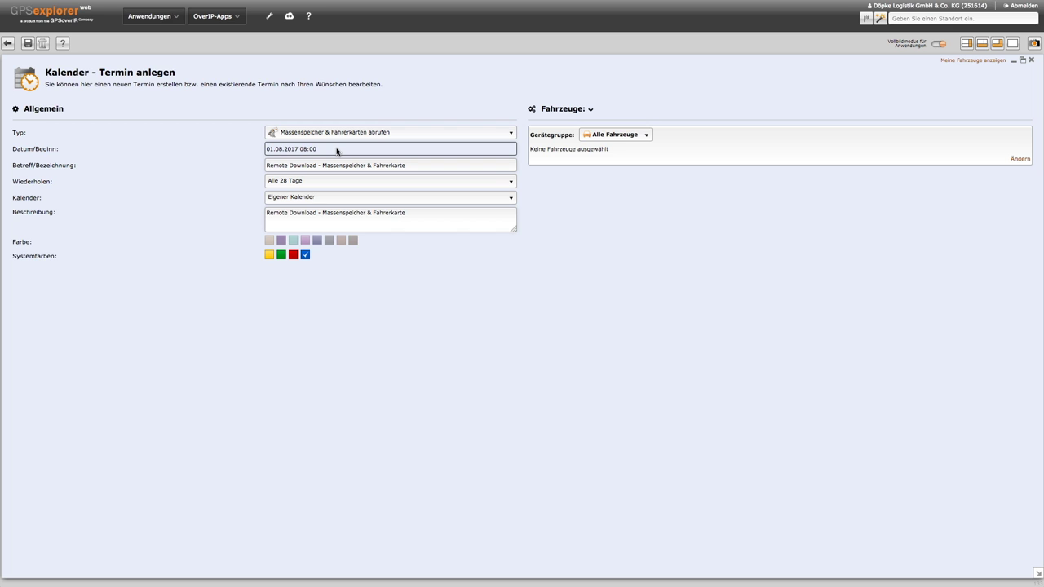
left_click(465, 154)
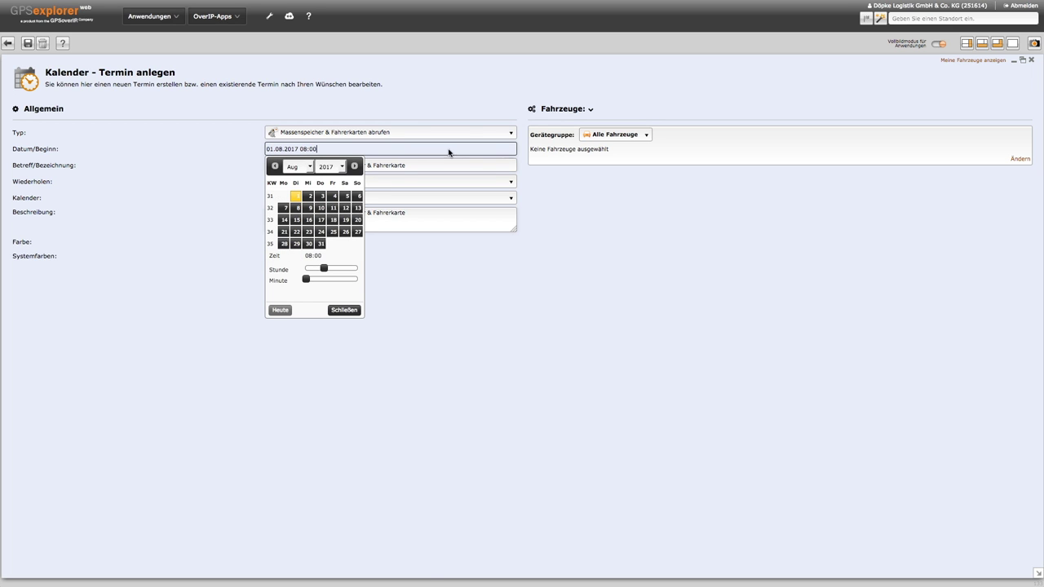
left_click(297, 220)
left_click_drag(324, 269, 332, 273)
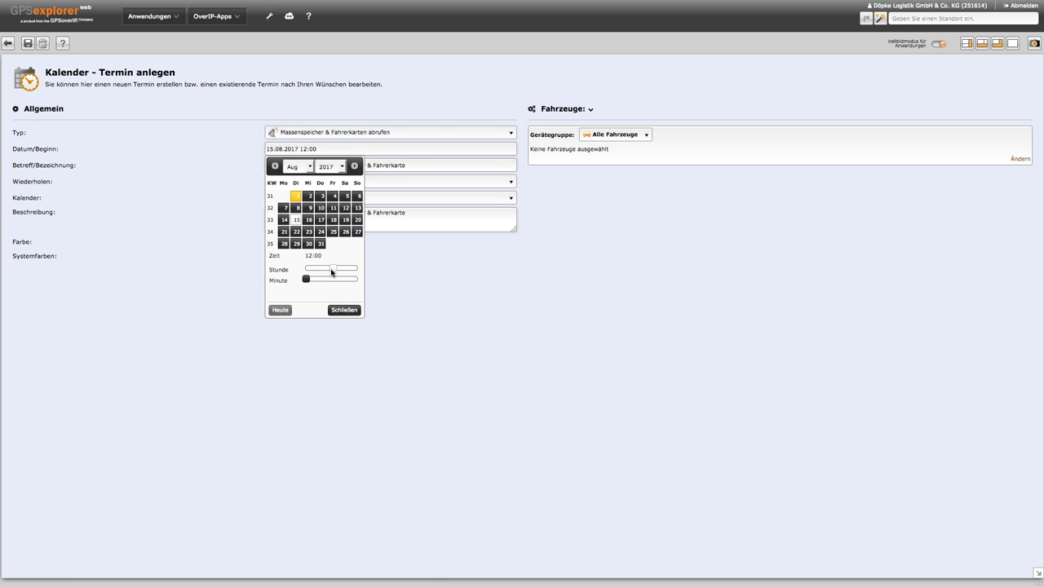
left_click(343, 310)
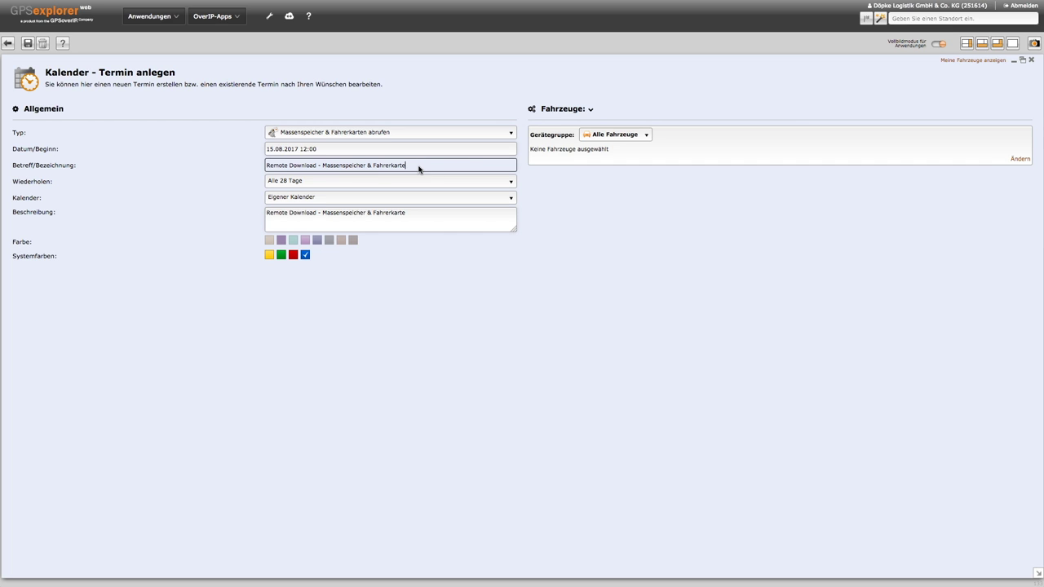
- Set the appointment to repeat monthly (Monatlich) with no end date (Kein Enddatum)
left_click(493, 184)
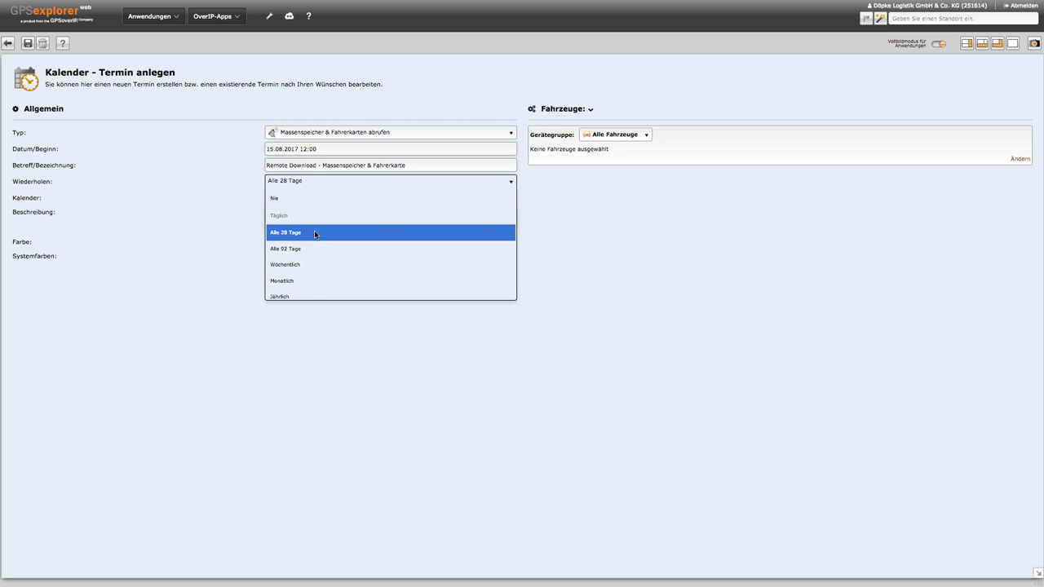
left_click(311, 280)
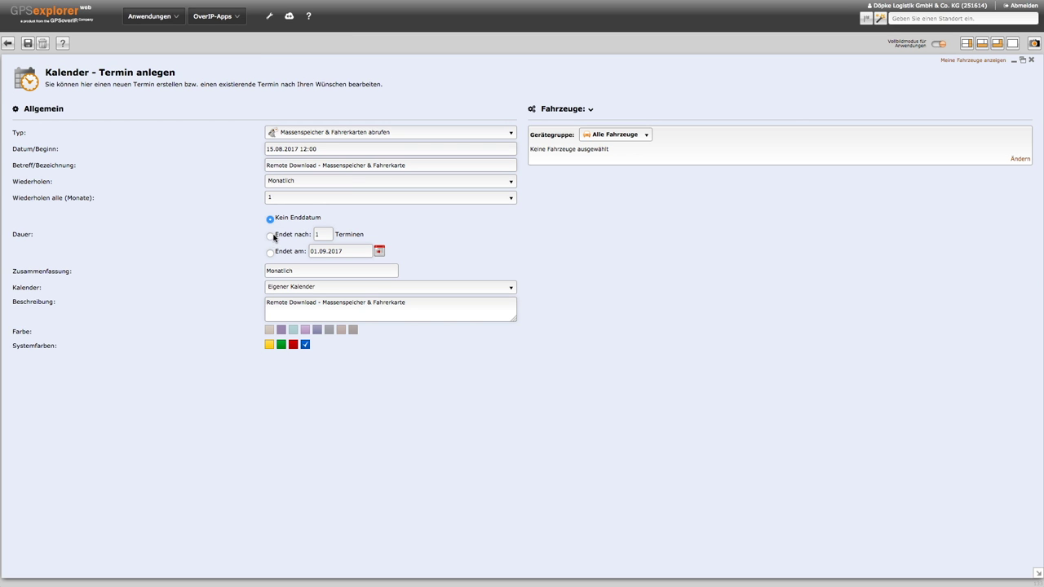
left_click(270, 236)
left_click(324, 235)
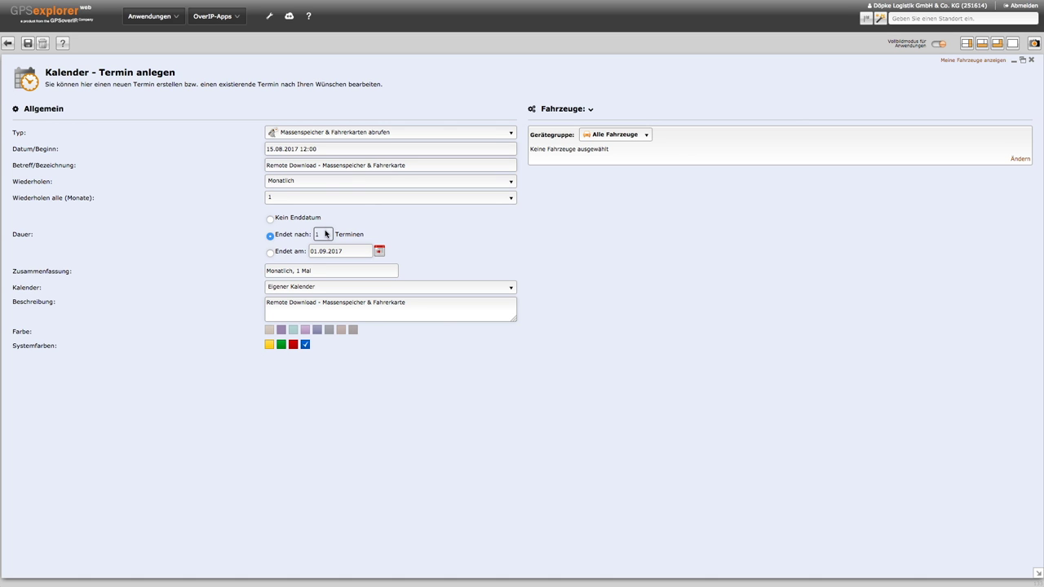
left_click(271, 254)
left_click(271, 221)
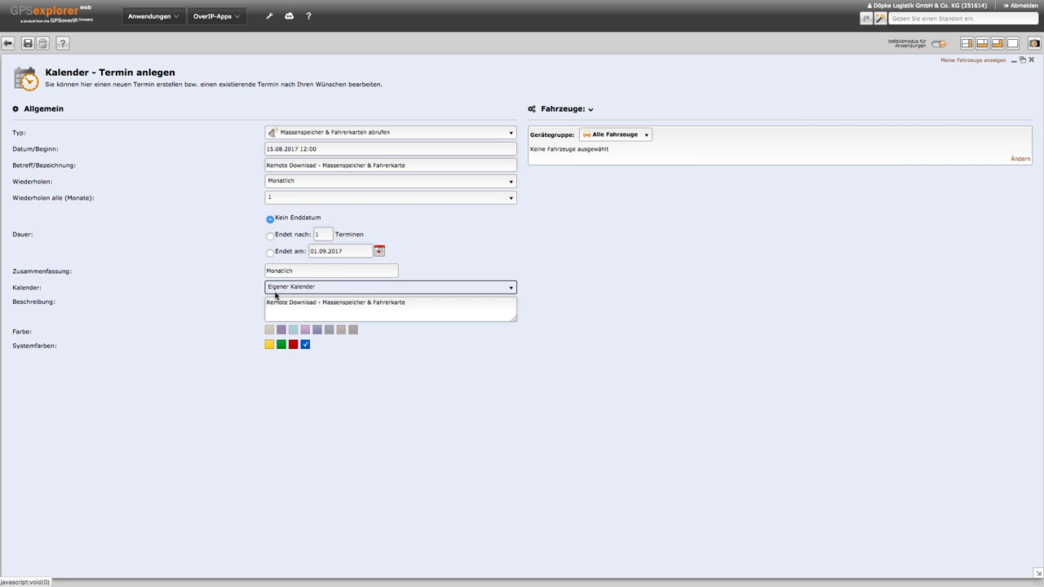
left_click(512, 291)
left_click(513, 293)
left_click(361, 303)
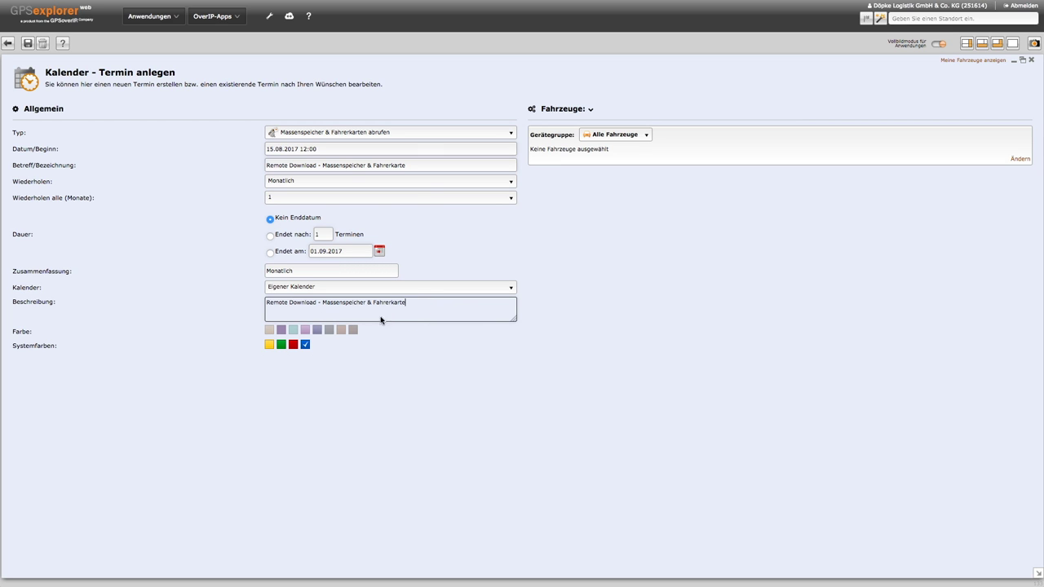
left_click(281, 346)
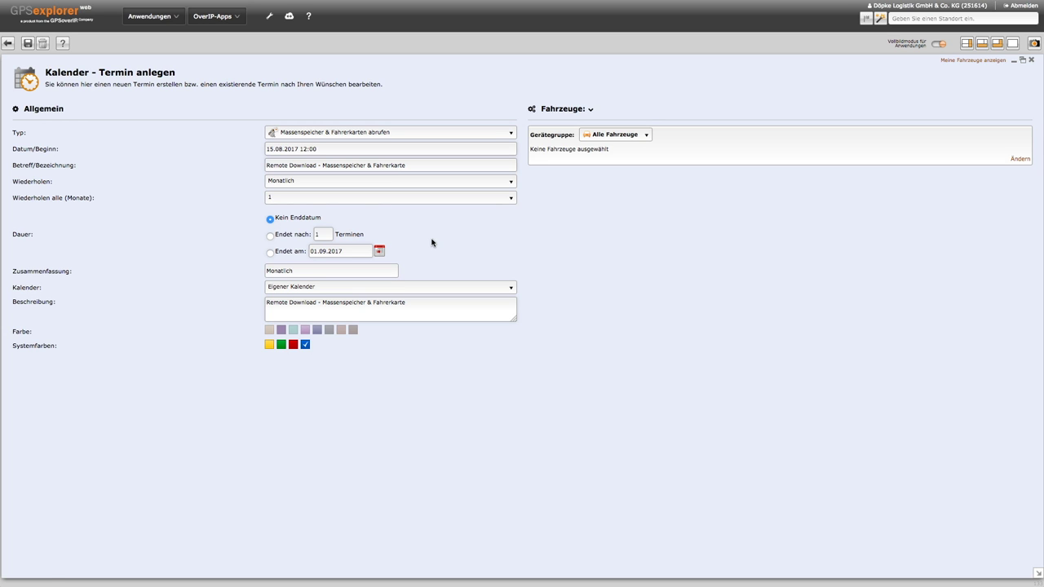
left_click(647, 137)
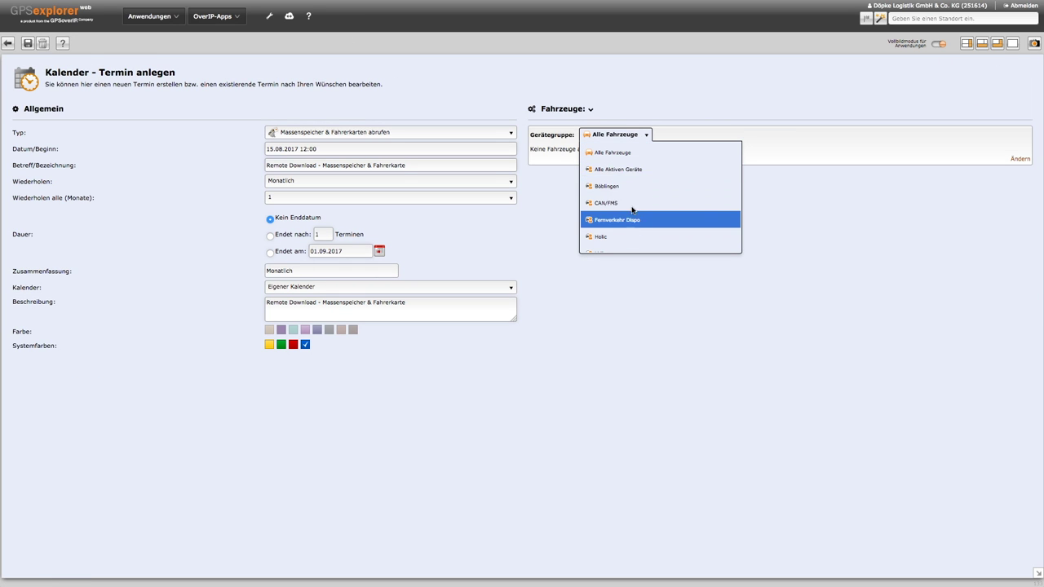
left_click(692, 139)
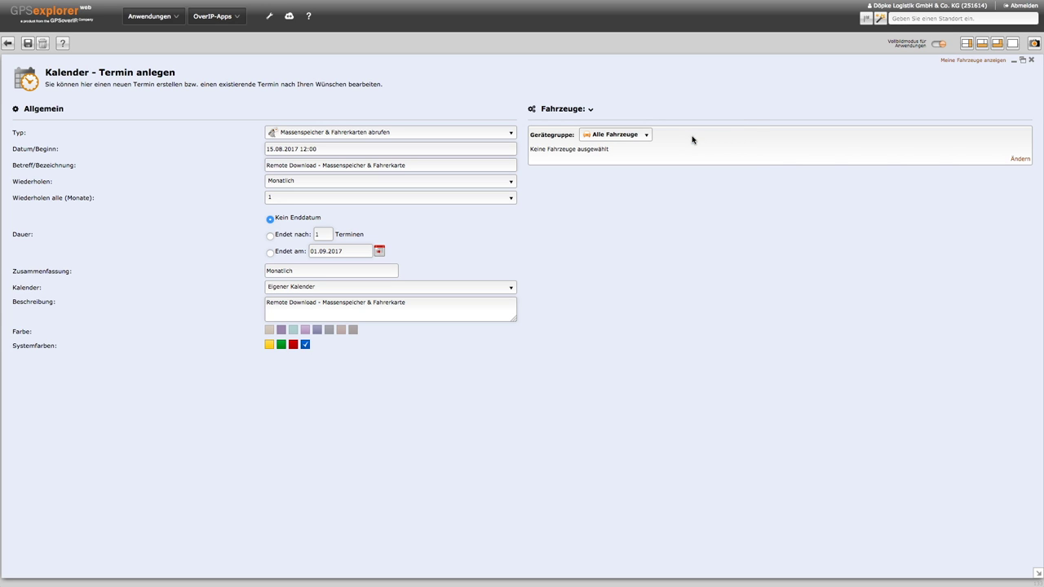
left_click(1019, 159)
left_click(547, 159)
left_click(548, 169)
left_click(549, 181)
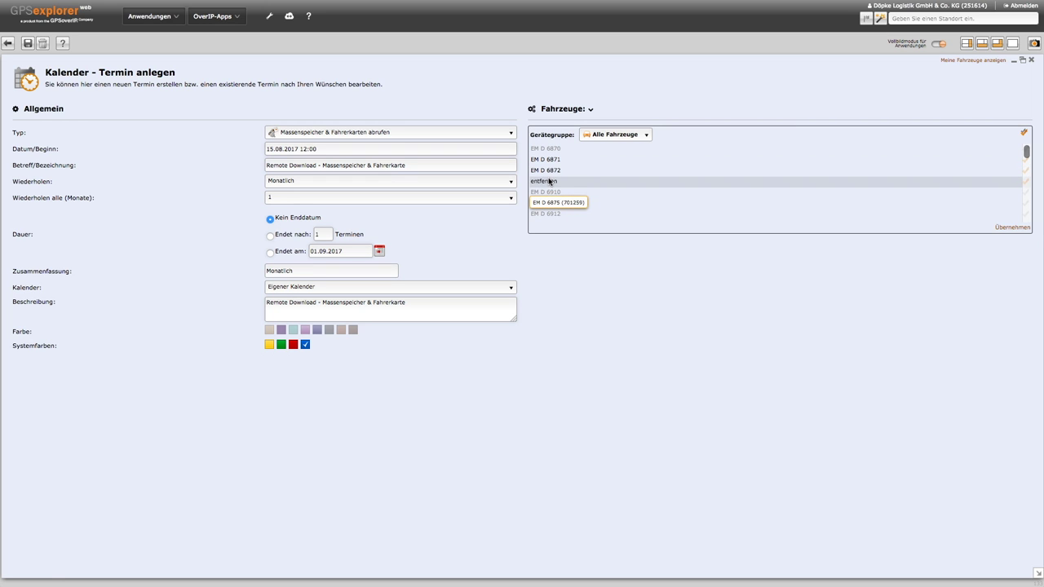
left_click(1012, 229)
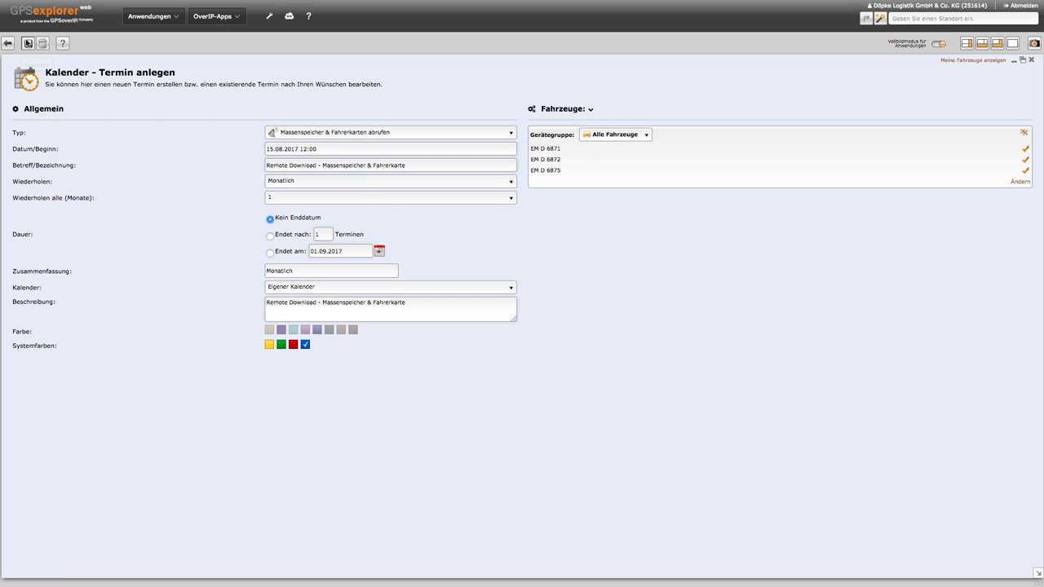
left_click(28, 45)
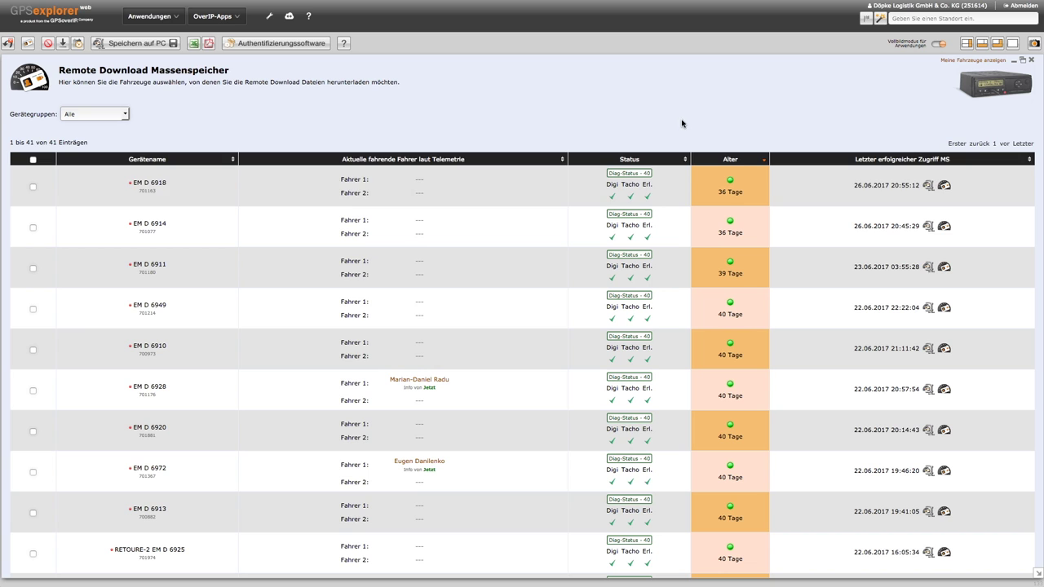
- Open the list of available applications (Anwendungen)
mouse_move(927, 189)
left_click(179, 19)
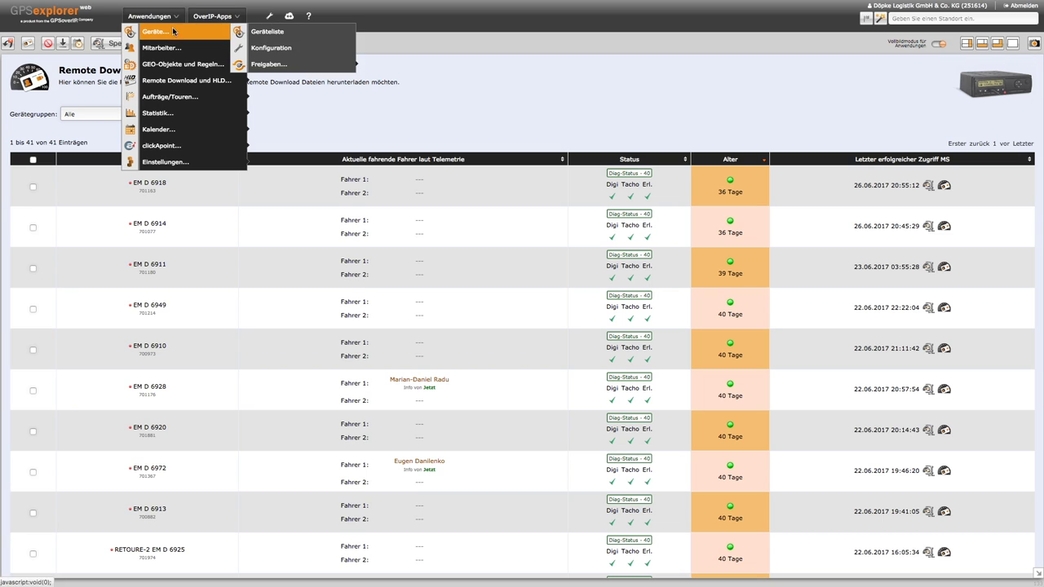